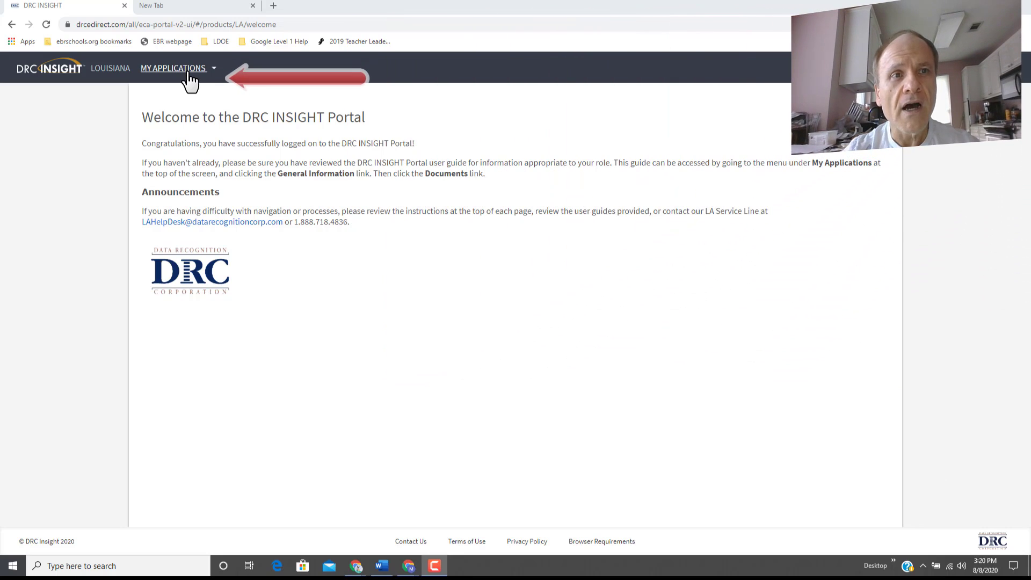
Open the Manage Students page of the Student Management application
left_click(172, 69)
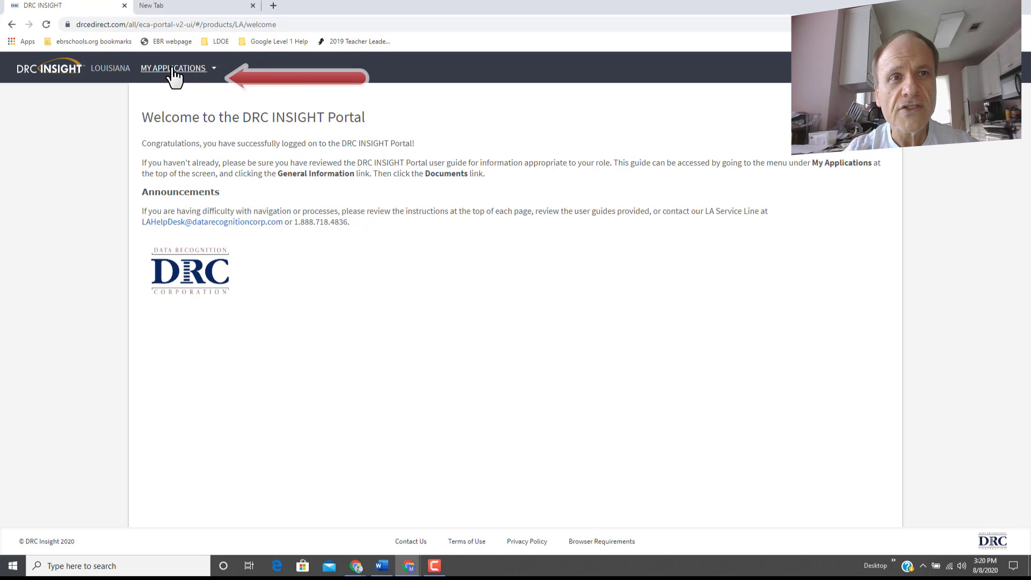
left_click(173, 69)
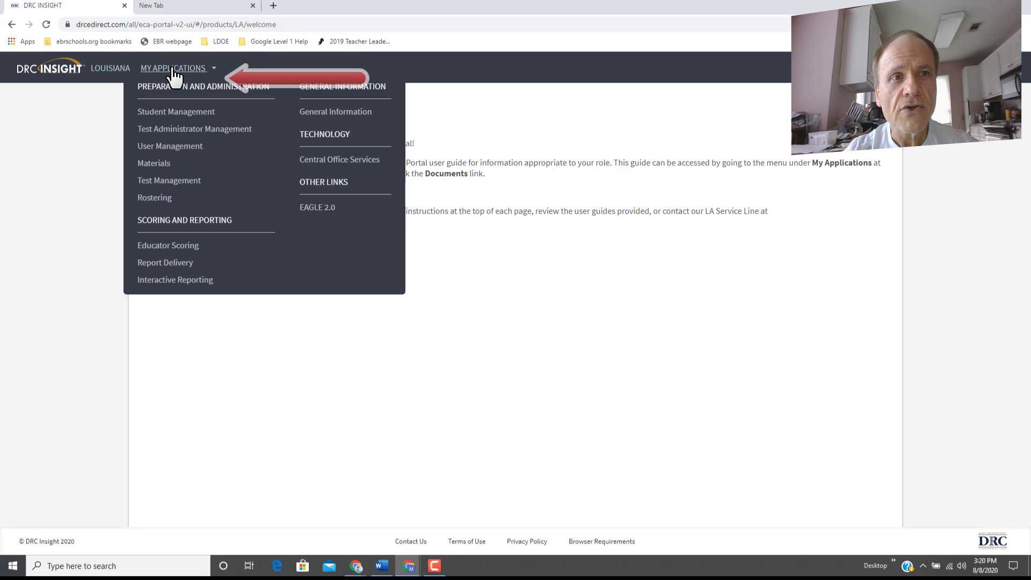
left_click(173, 112)
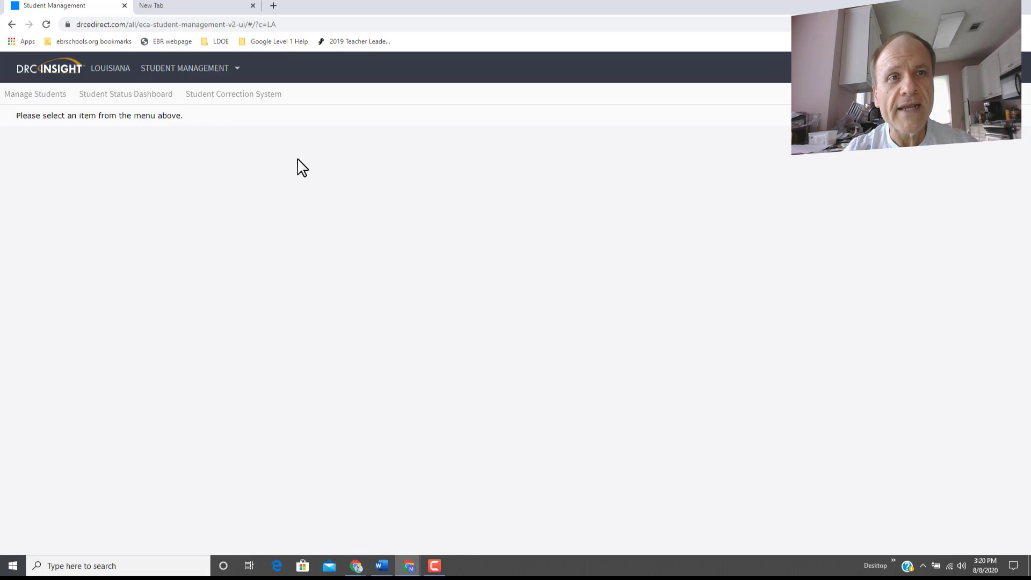
left_click(36, 98)
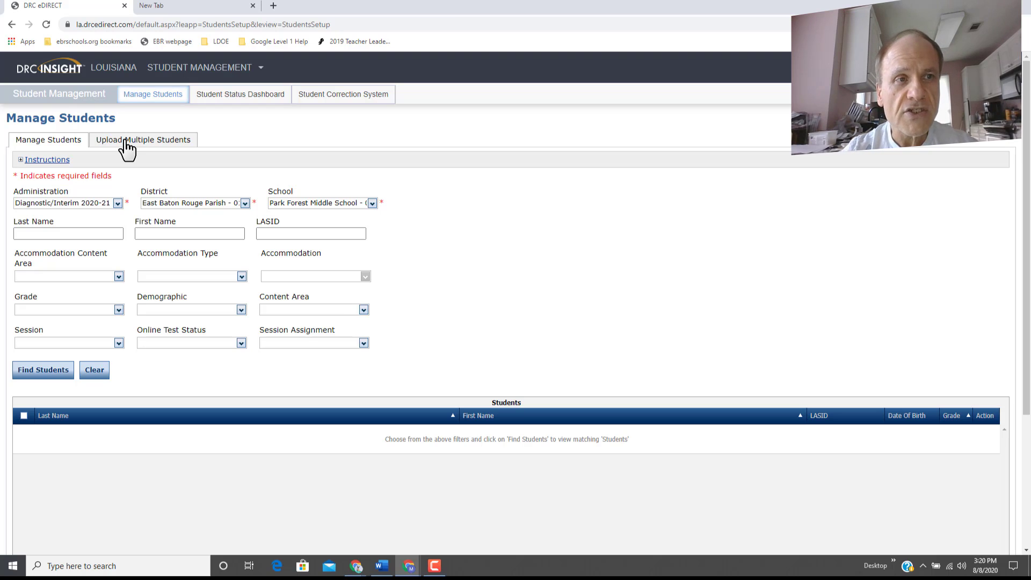
Find the grade 07 students under the Diagnostic/Interim 2020-21 administration
left_click(118, 203)
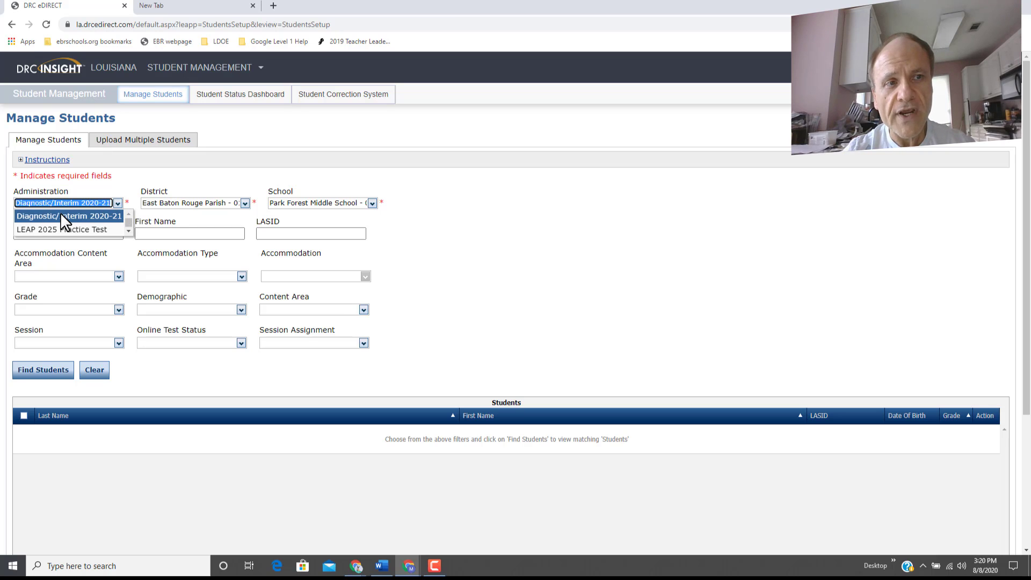
left_click(112, 216)
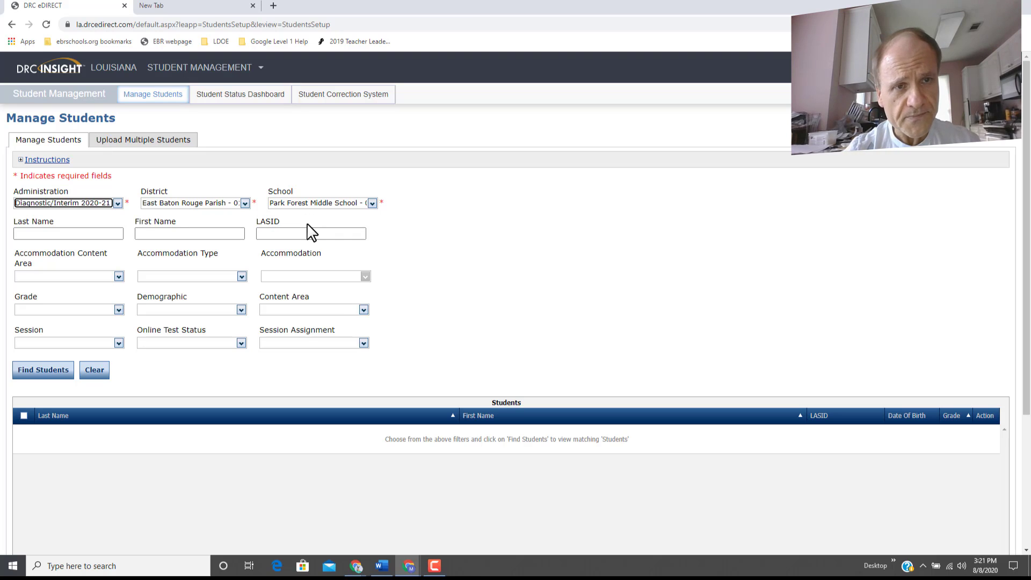
left_click(282, 232)
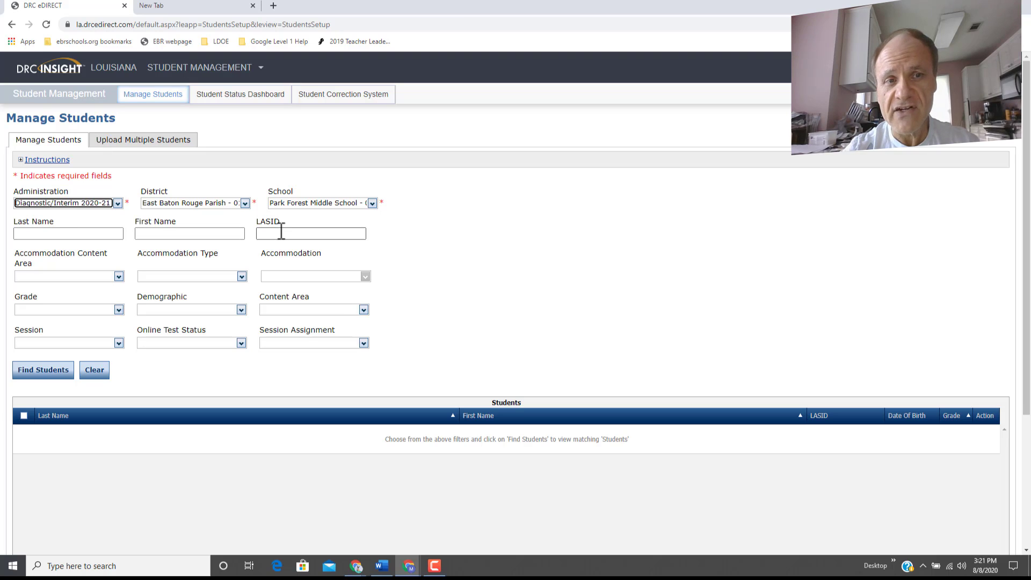
left_click(83, 234)
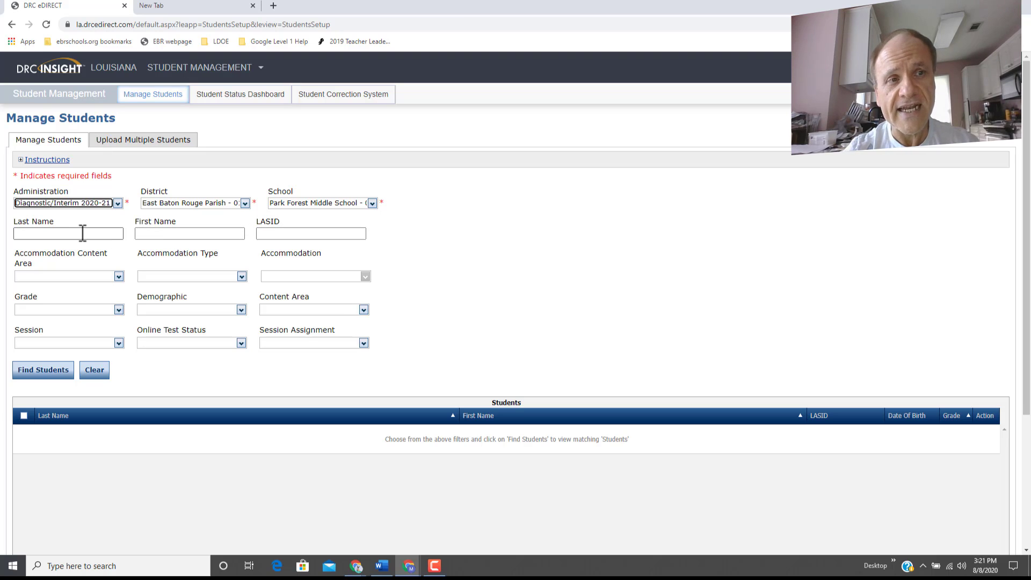
left_click(156, 233)
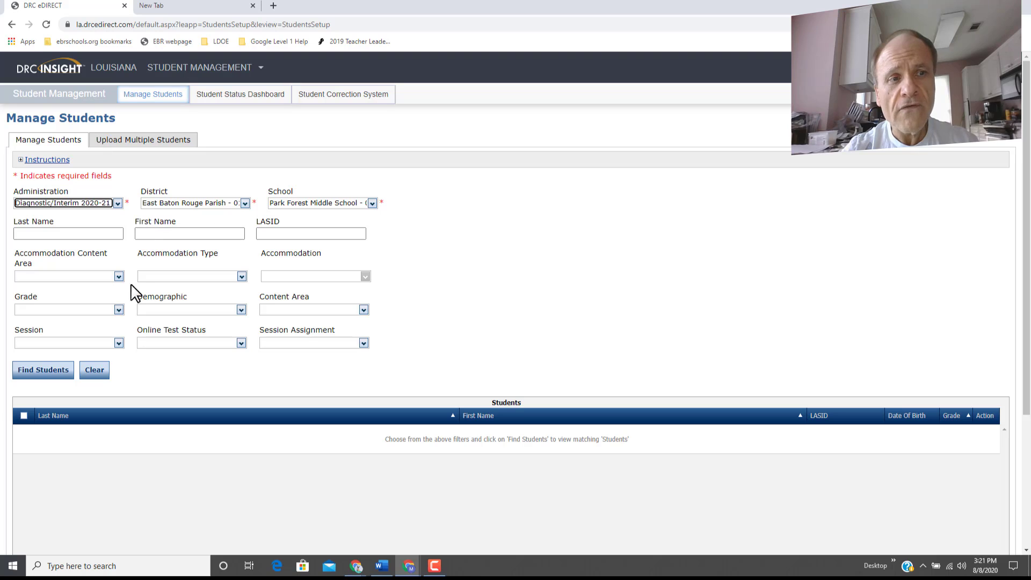
left_click(118, 311)
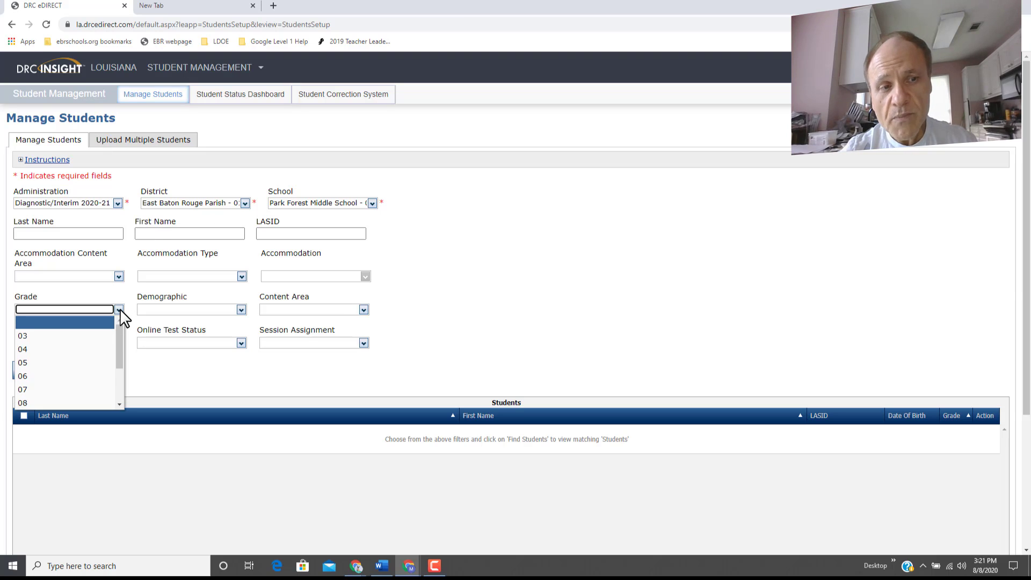
left_click(86, 390)
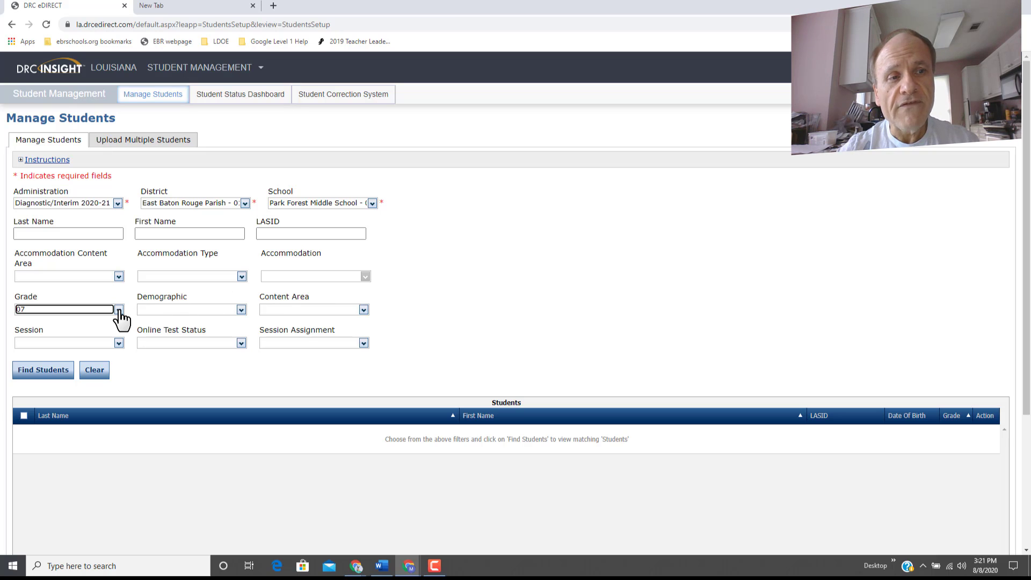
left_click(39, 375)
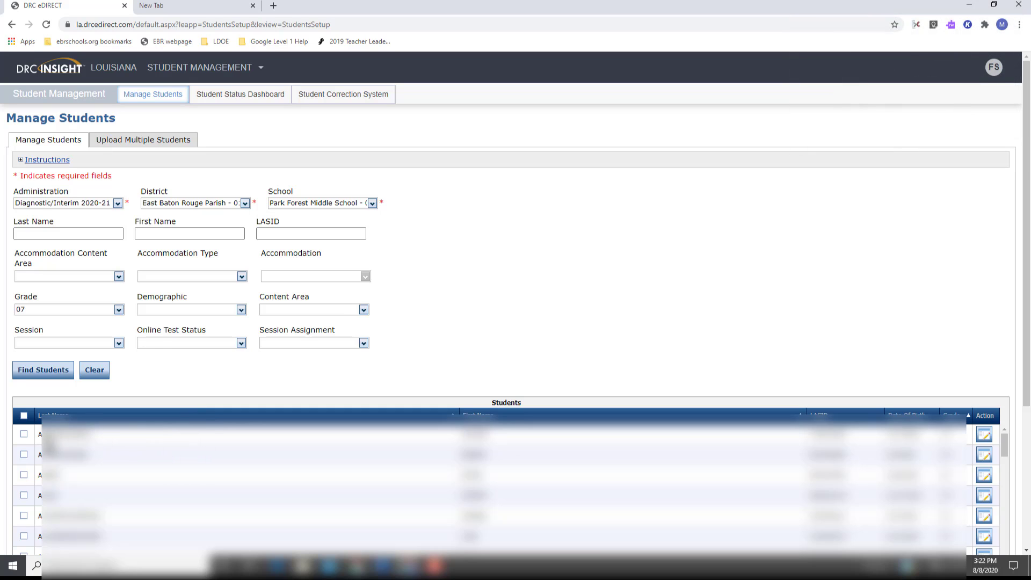
Select three students in the results: the first one listed and two further down among the last names starting with B
left_click(24, 434)
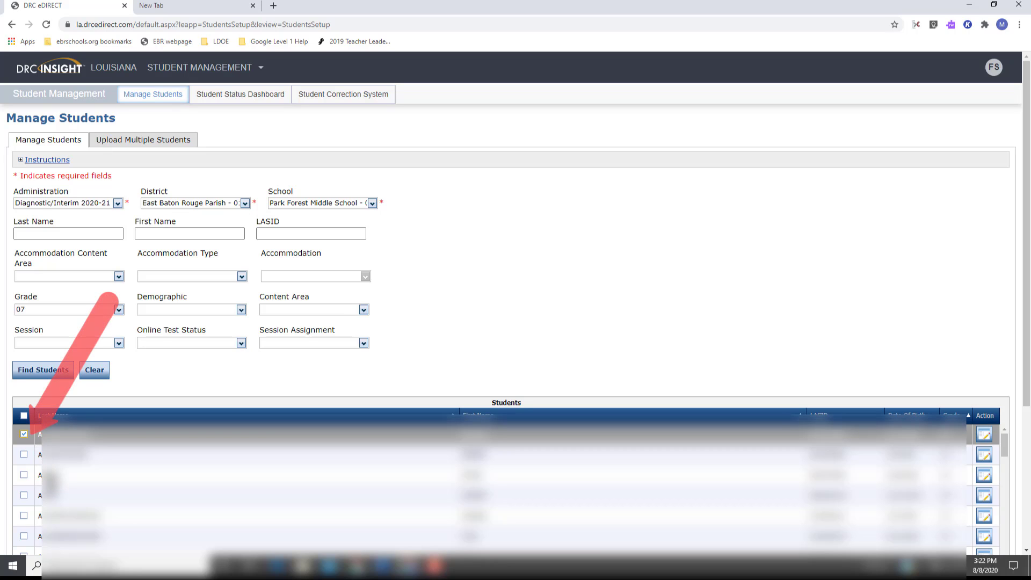
scroll(48, 483, "down", 1)
scroll(504, 489, "down", 1)
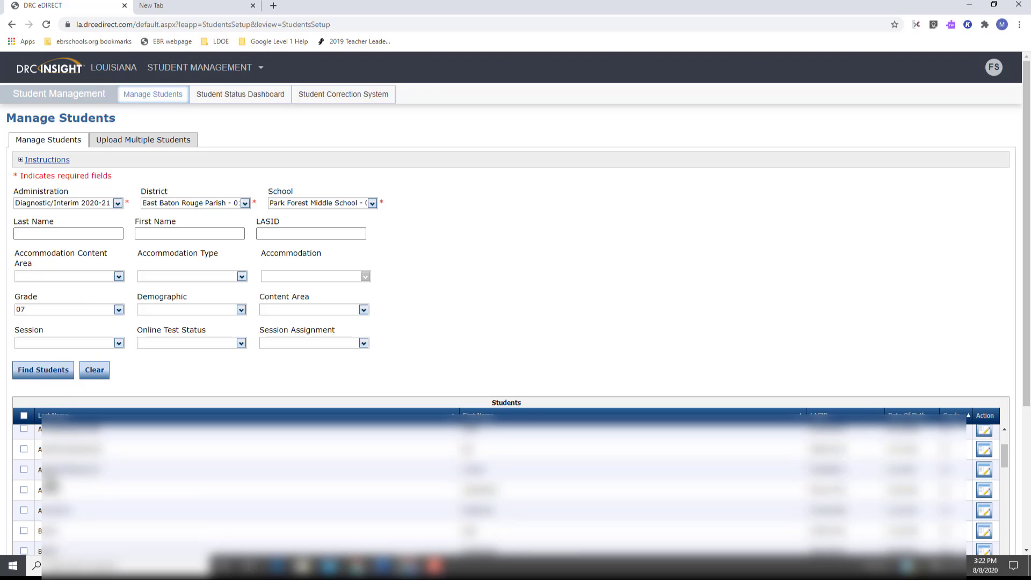
scroll(51, 486, "down", 3)
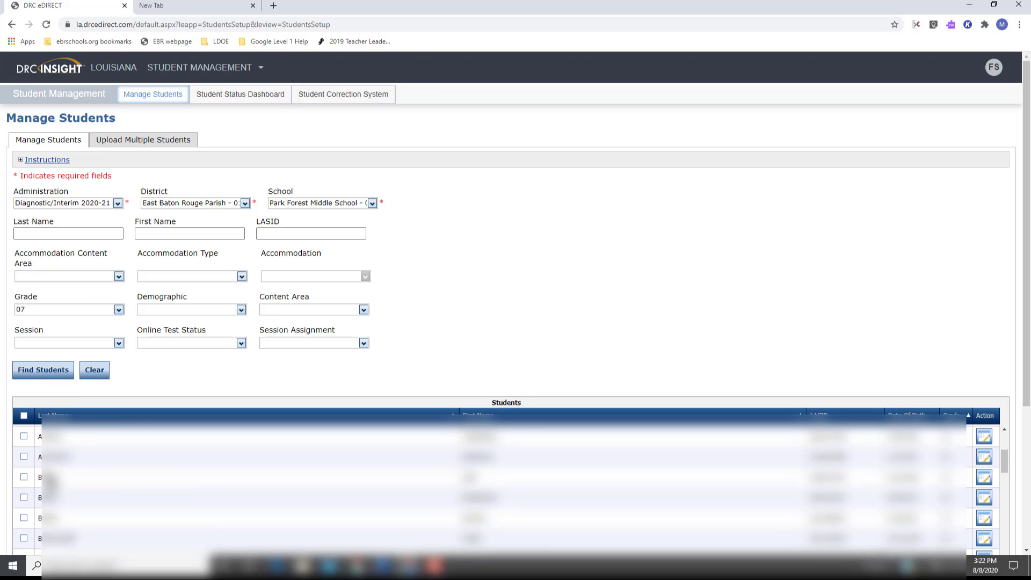
scroll(51, 483, "down", 1)
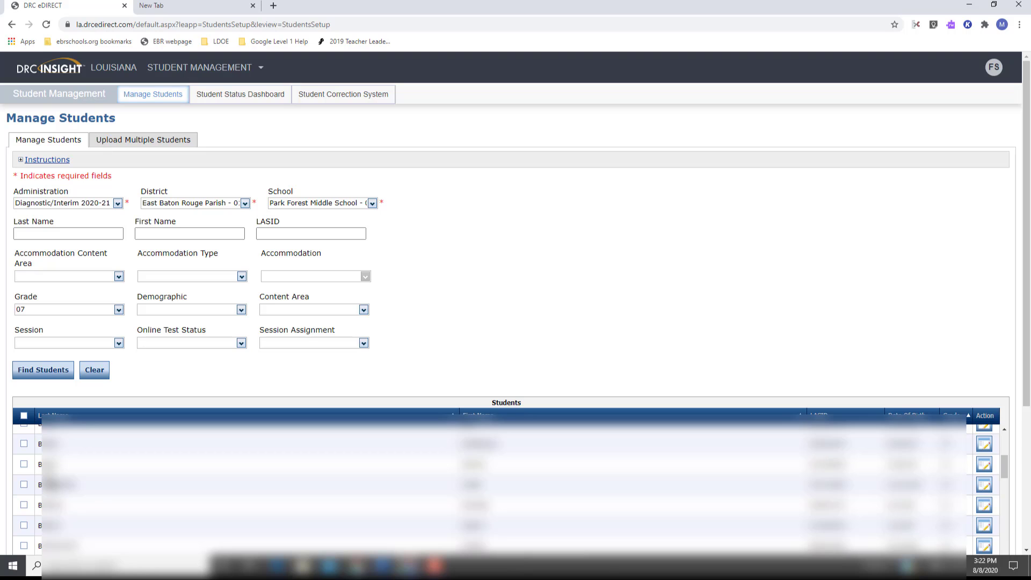
scroll(510, 489, "down", 3)
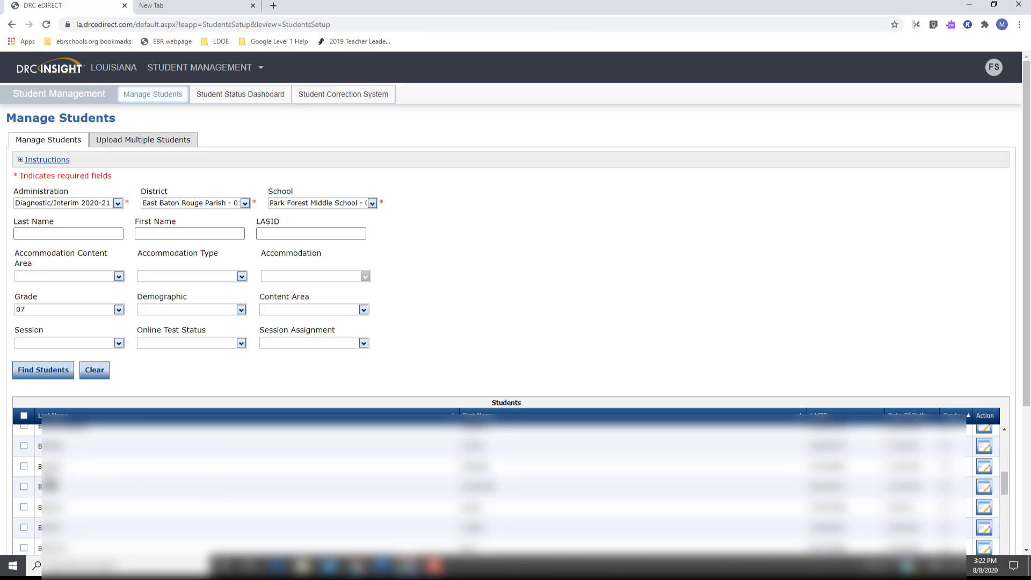
left_click(24, 487)
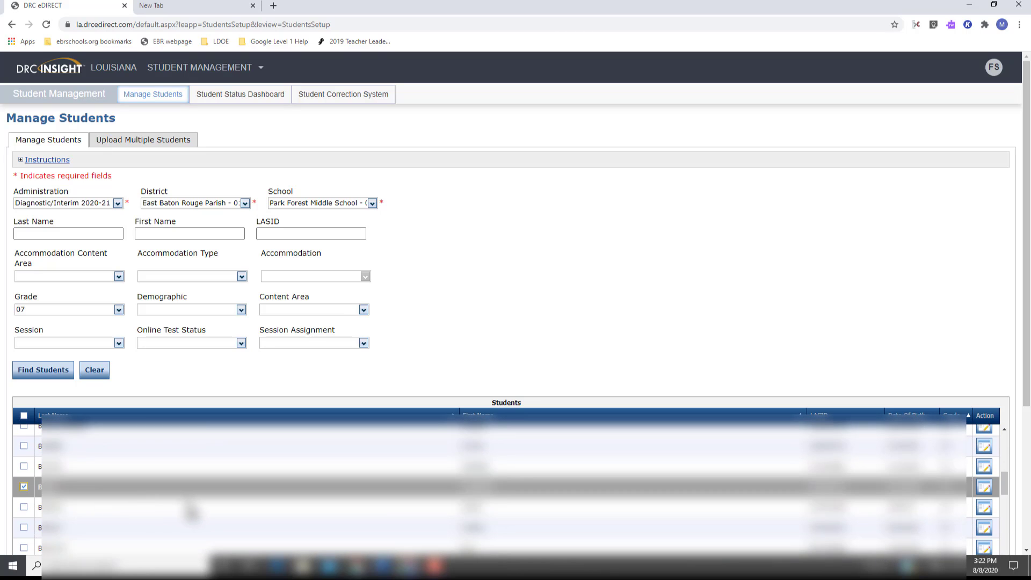
scroll(190, 512, "down", 3)
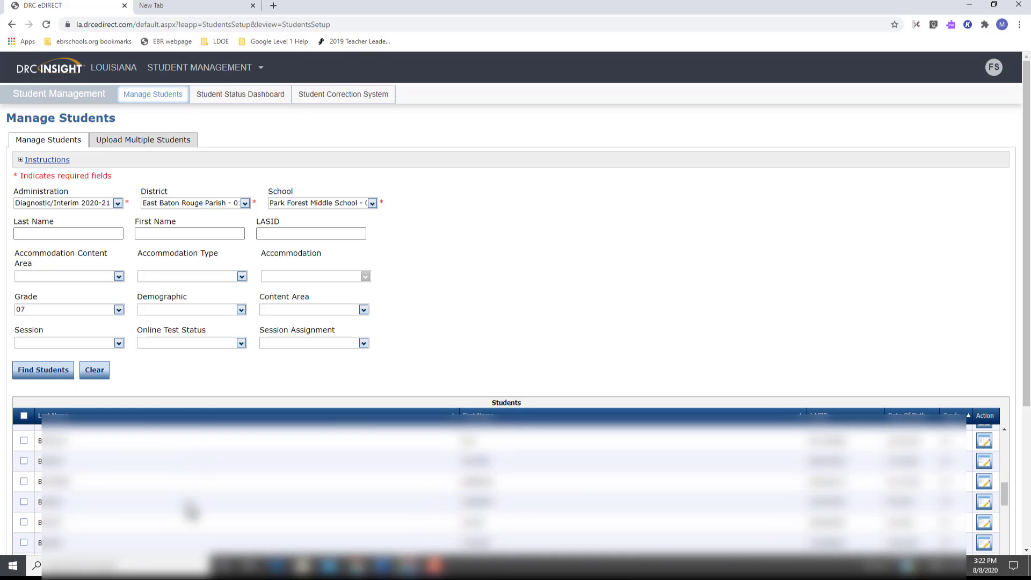
scroll(191, 509, "down", 1)
scroll(190, 513, "down", 1)
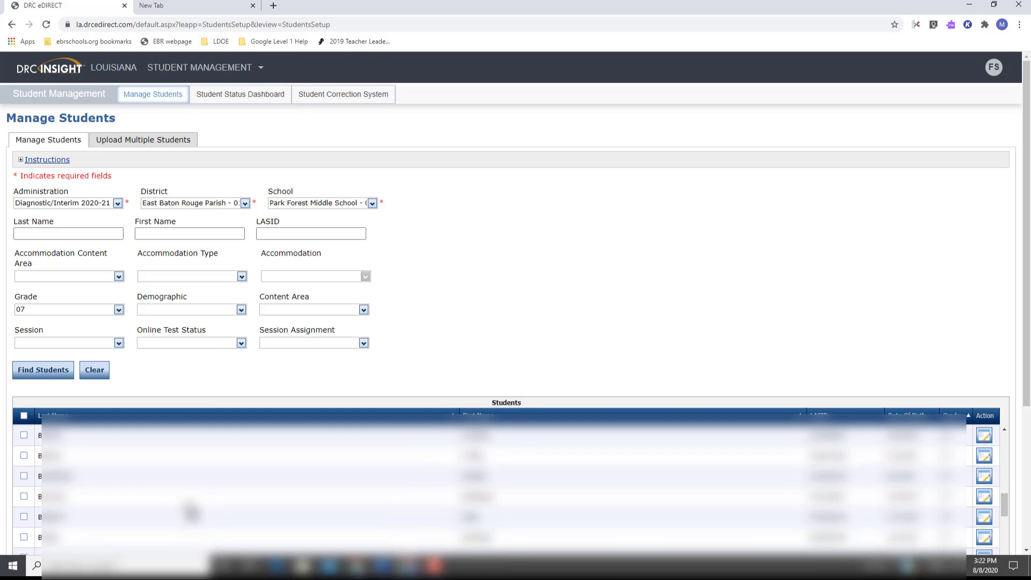
scroll(191, 513, "down", 1)
scroll(190, 509, "up", 2)
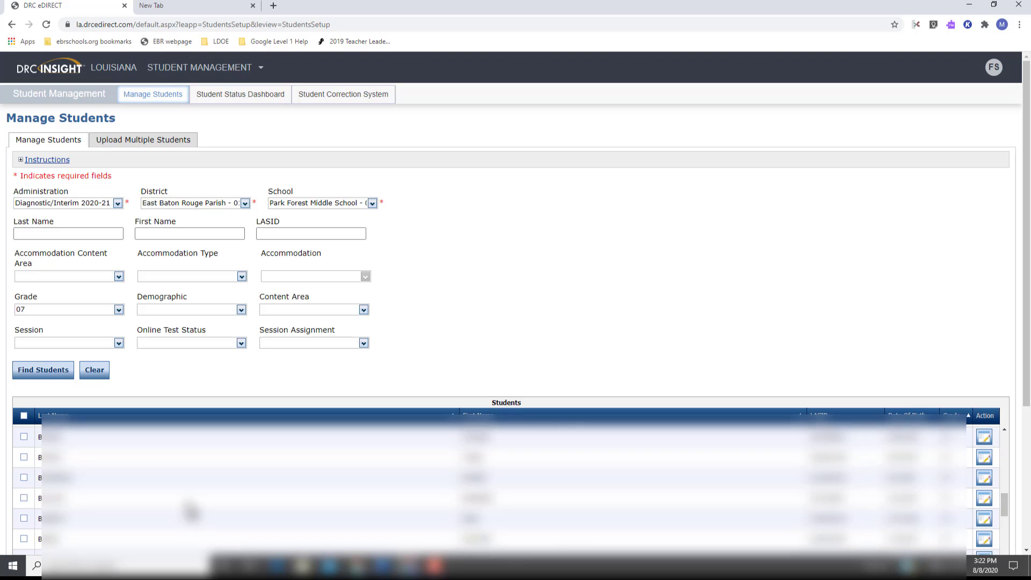
left_click(24, 481)
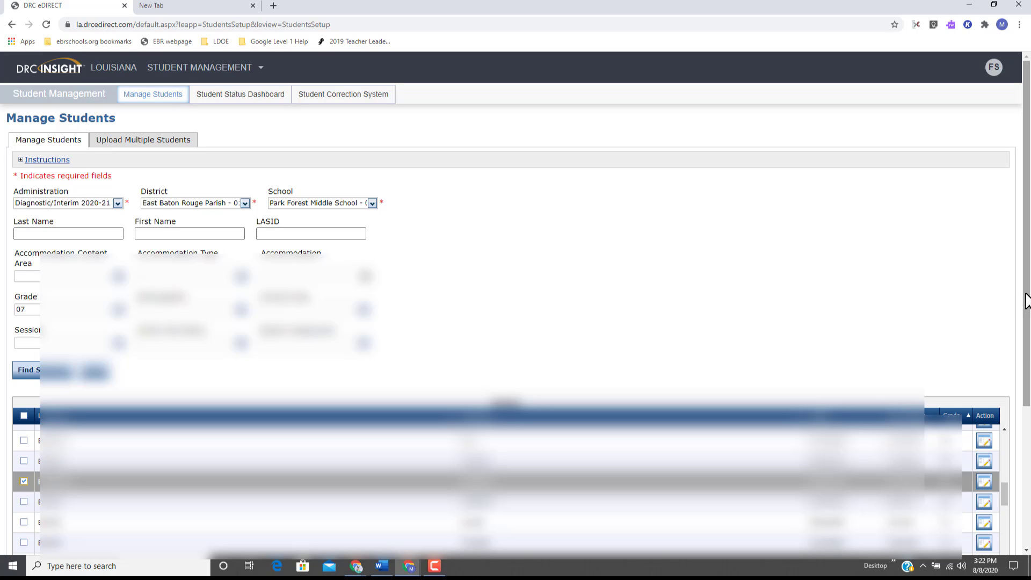
Assign the Text-to-Speech (TTS) accommodation for English Language Arts (3-8) and Mathematics (3-8) to the selected students and save
left_click_drag(1025, 301, 1025, 421)
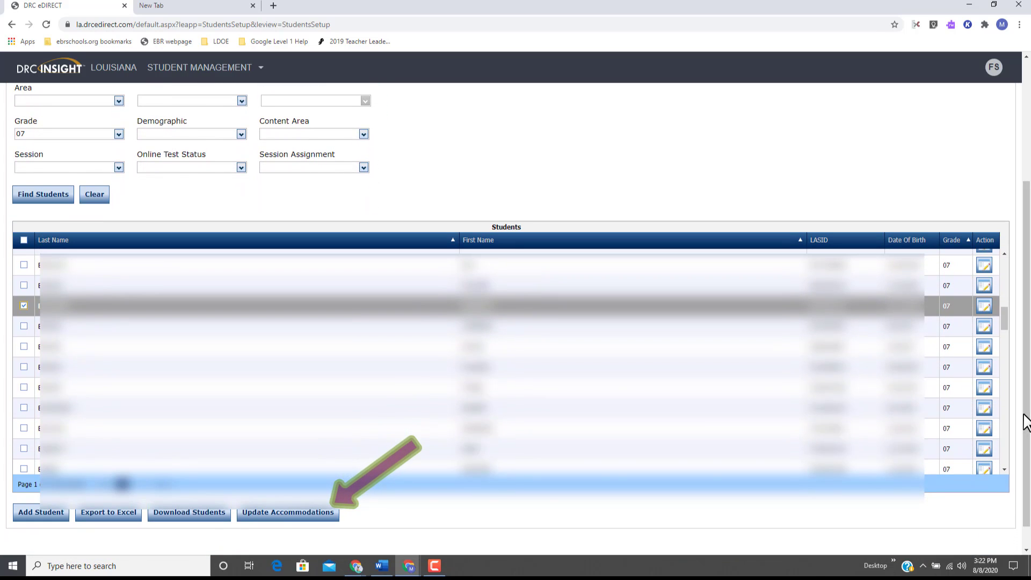
left_click(277, 514)
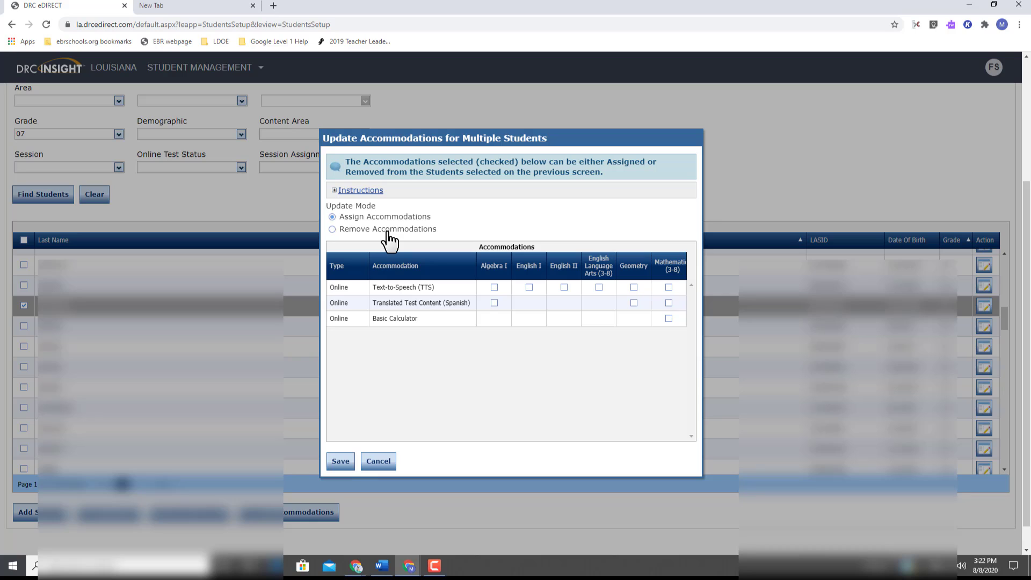
left_click(333, 229)
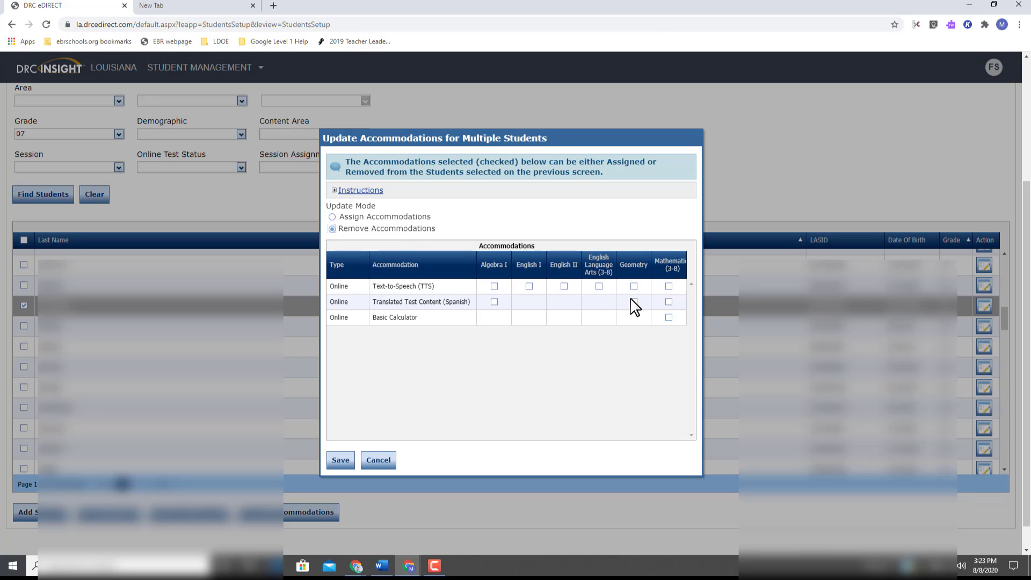
left_click(332, 217)
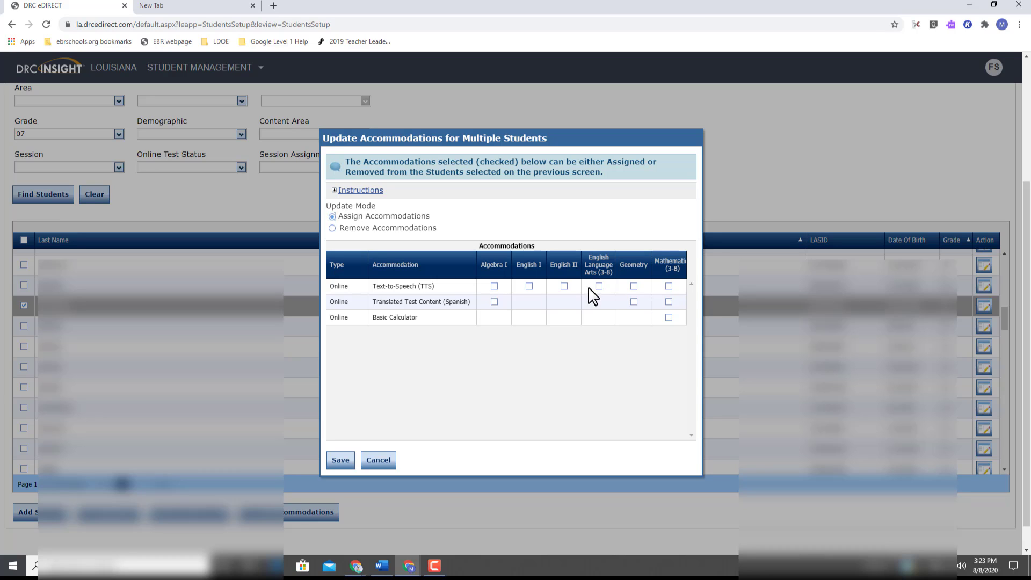
left_click(668, 286)
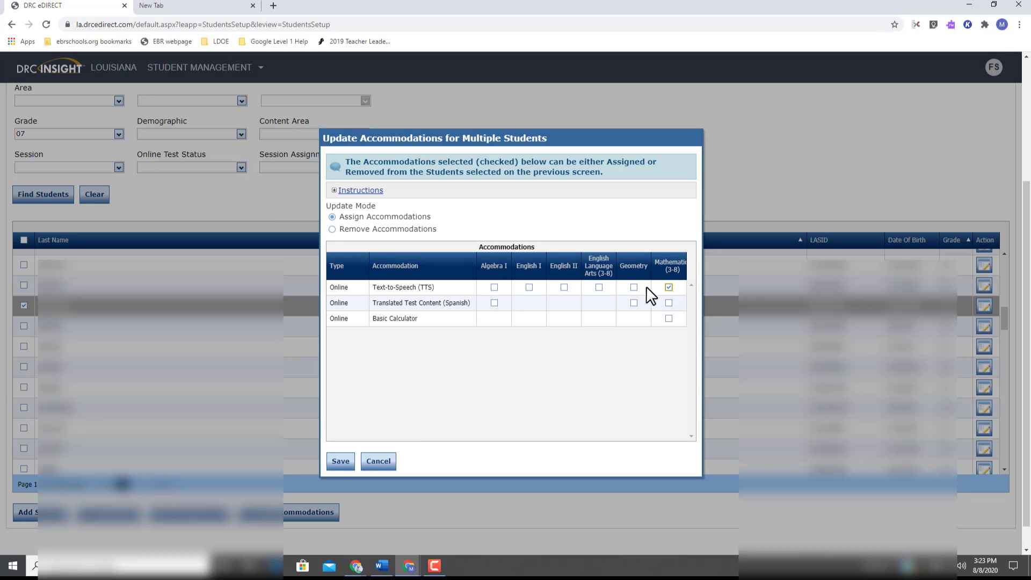
left_click(599, 288)
left_click(598, 287)
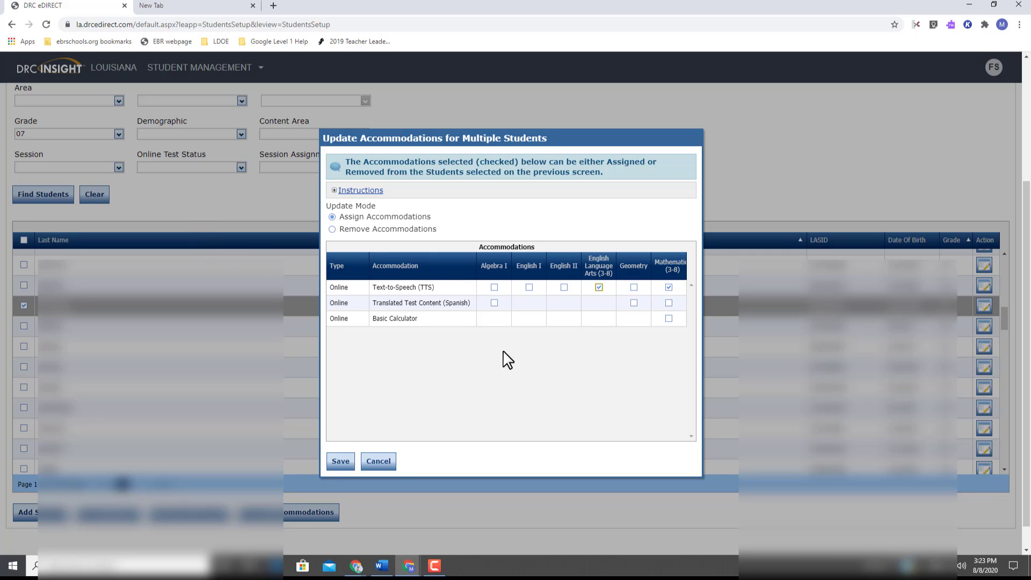
left_click(338, 466)
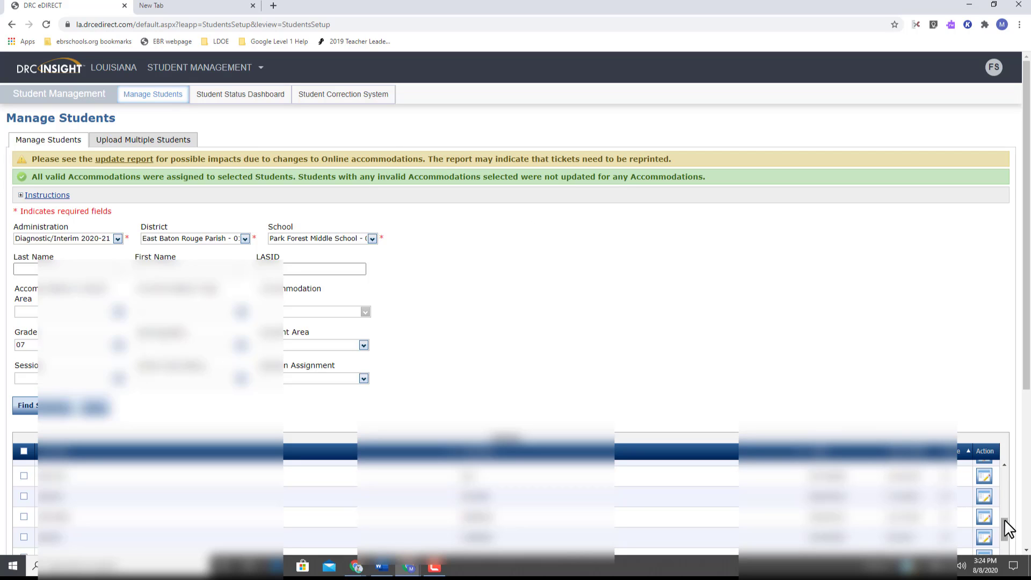
Review the accommodations in the first listed student's record, close it without saving, and return to a blank Manage Students search
left_click_drag(1004, 520, 997, 462)
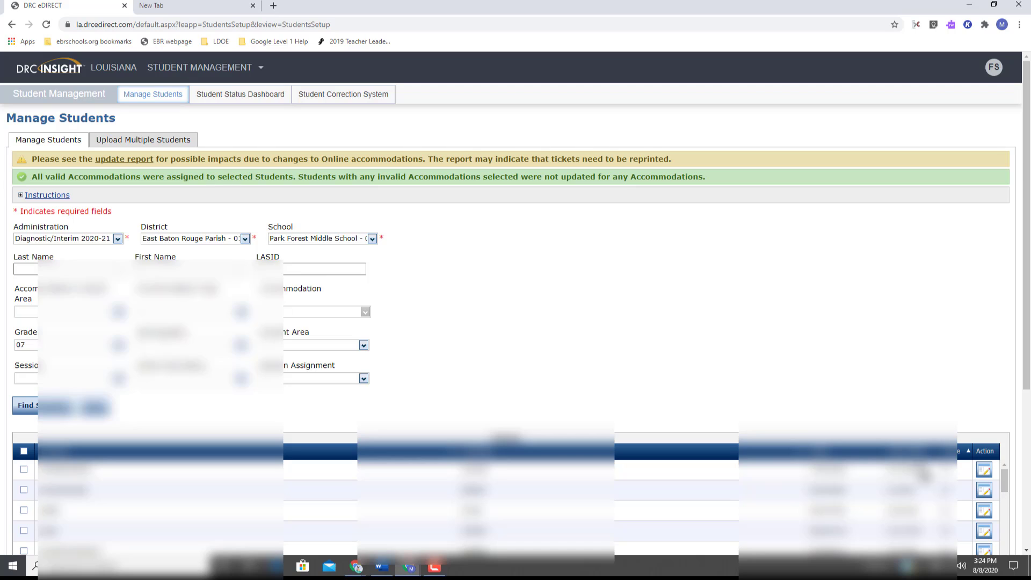
left_click(23, 470)
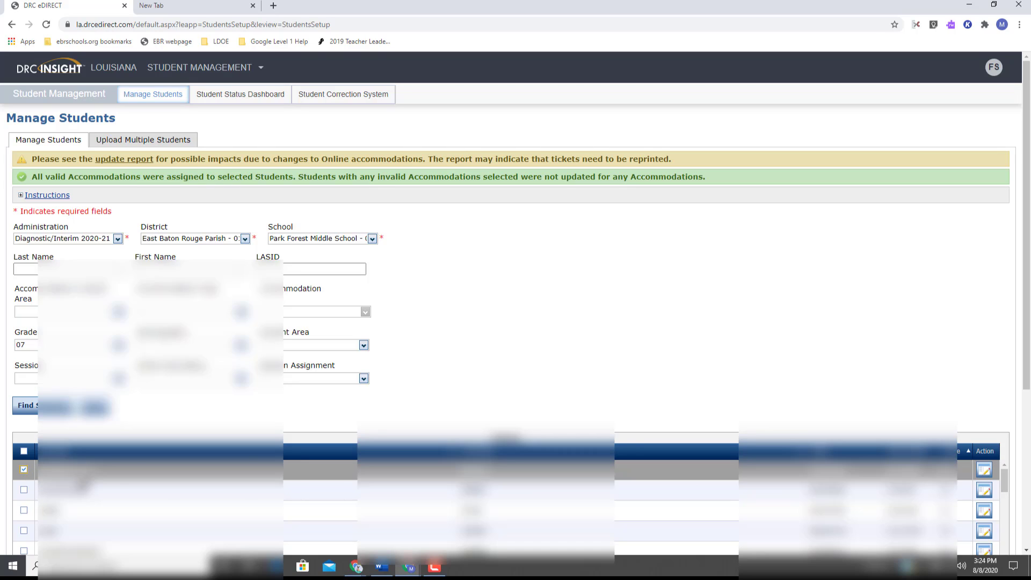
left_click(985, 470)
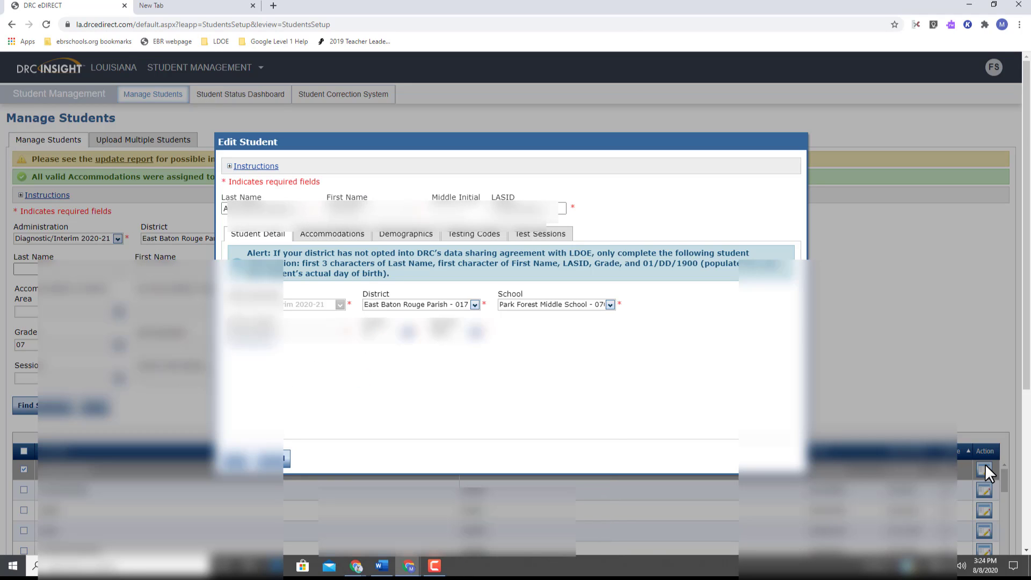
left_click(335, 237)
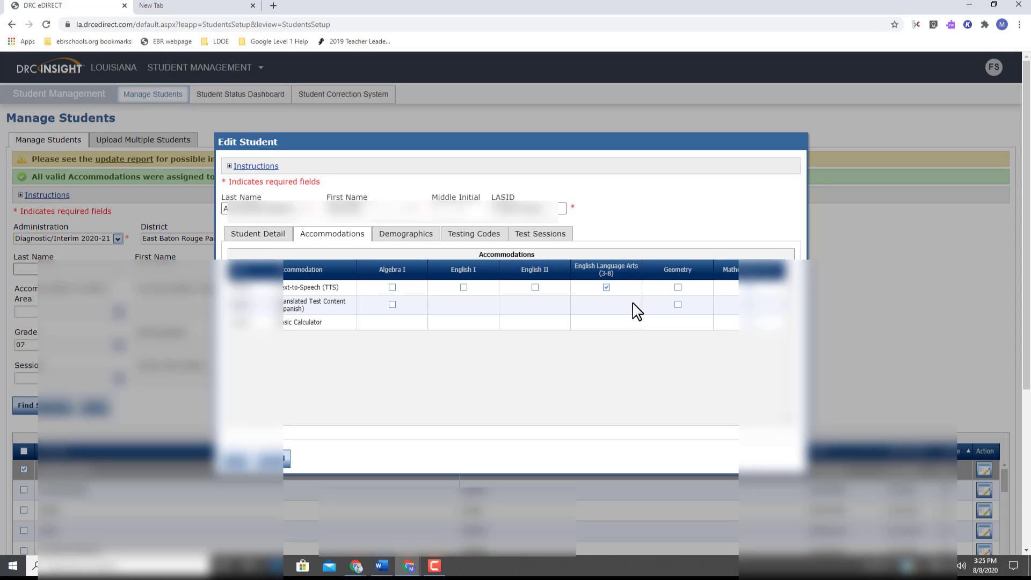
left_click(286, 468)
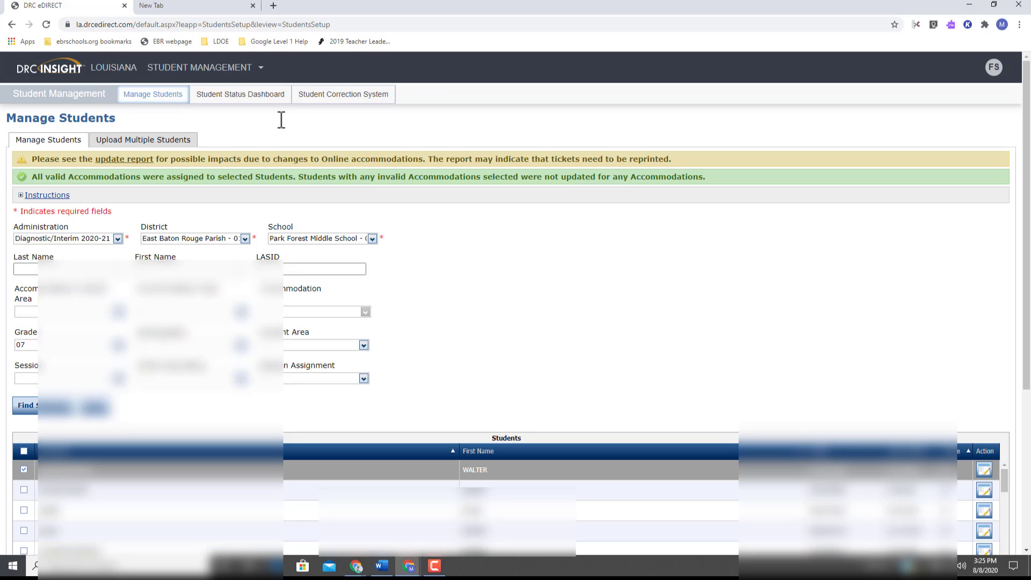
left_click(138, 100)
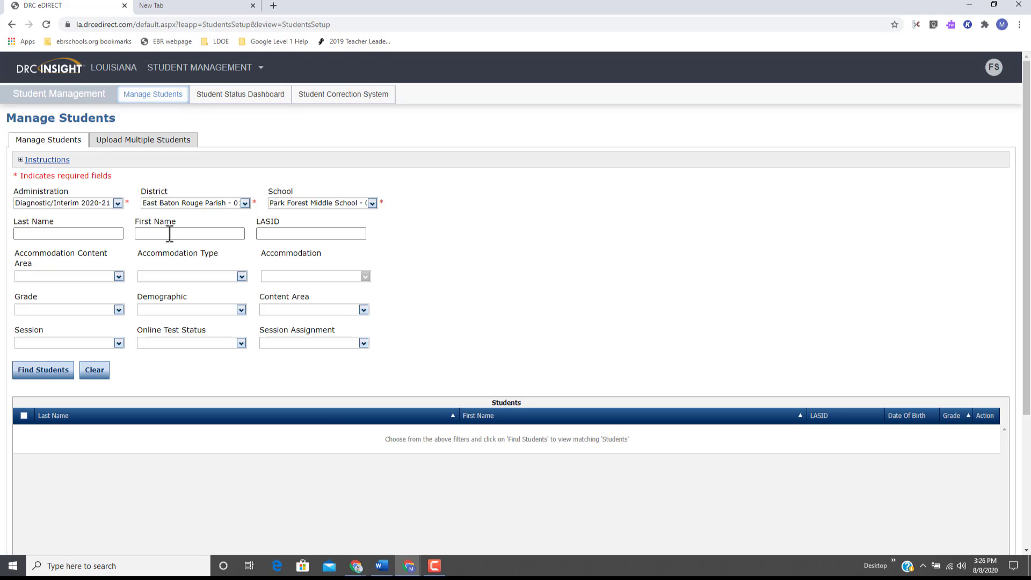
Find the grade 07 students in the current administration and school, and select the first student listed
left_click(119, 310)
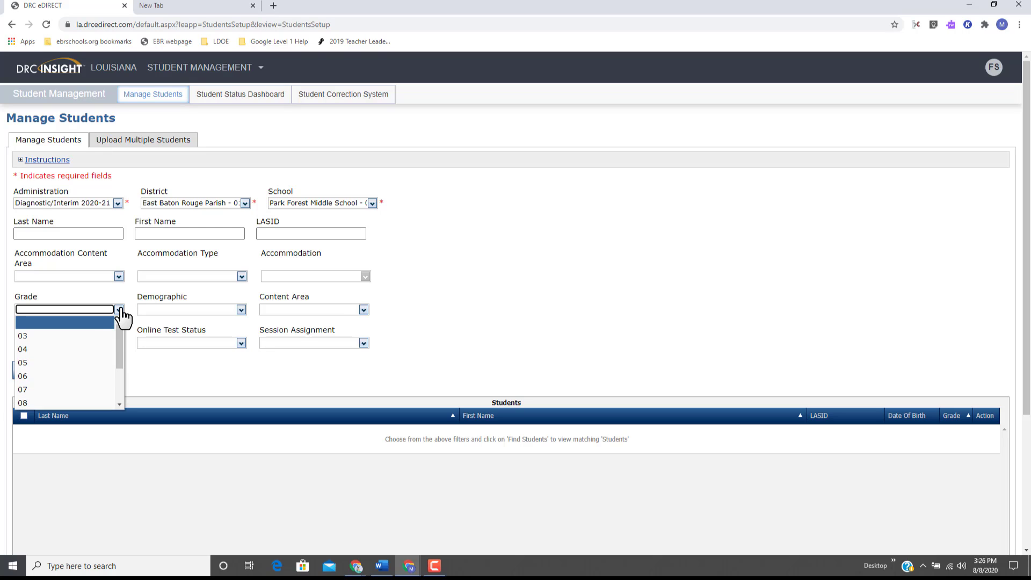
left_click(54, 389)
left_click(43, 372)
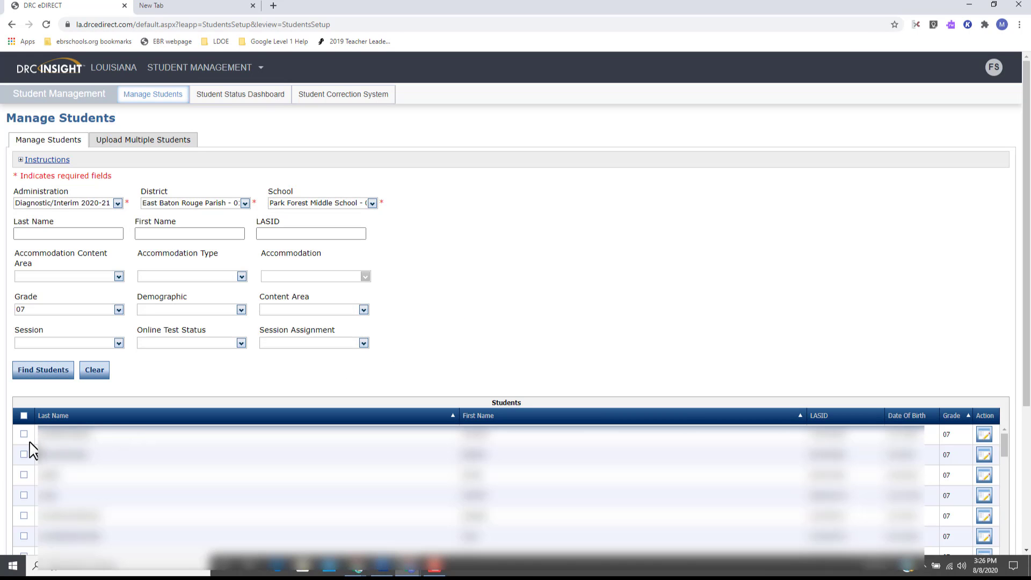
left_click(24, 434)
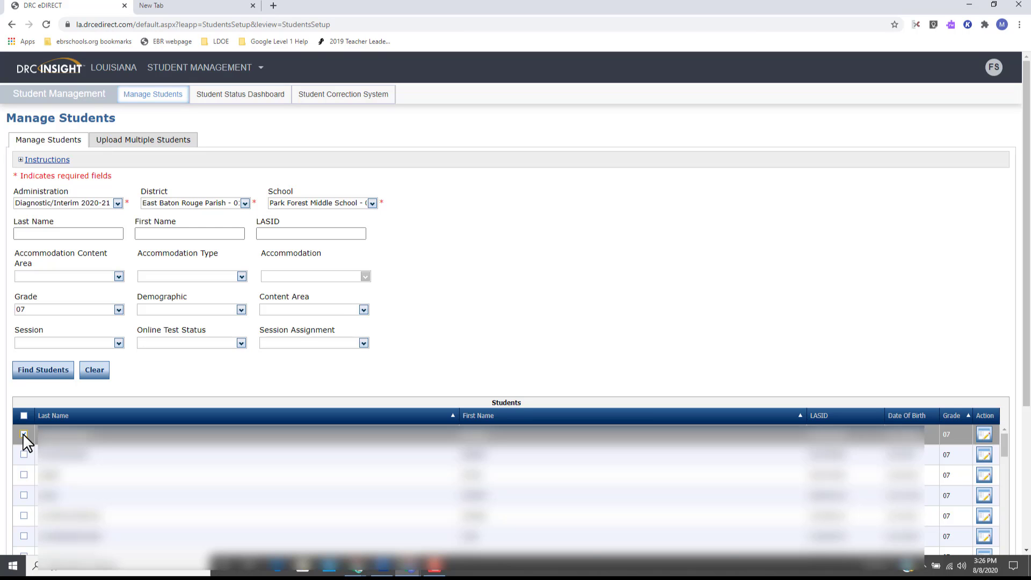
Remove the Text-to-Speech (TTS) accommodation for English Language Arts (3-8) and Mathematics (3-8) from the first listed student's record and save
left_click(985, 438)
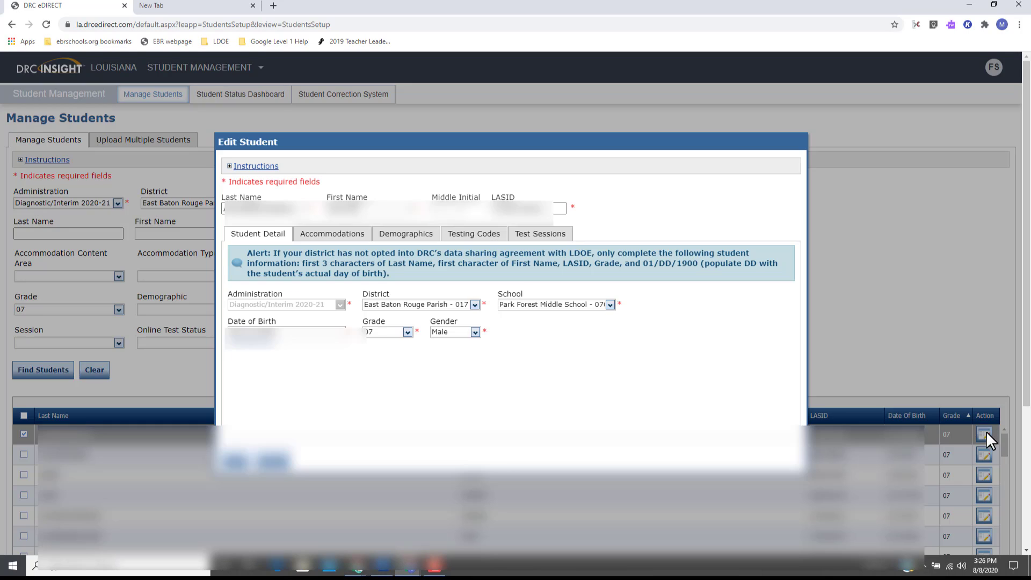
left_click(323, 235)
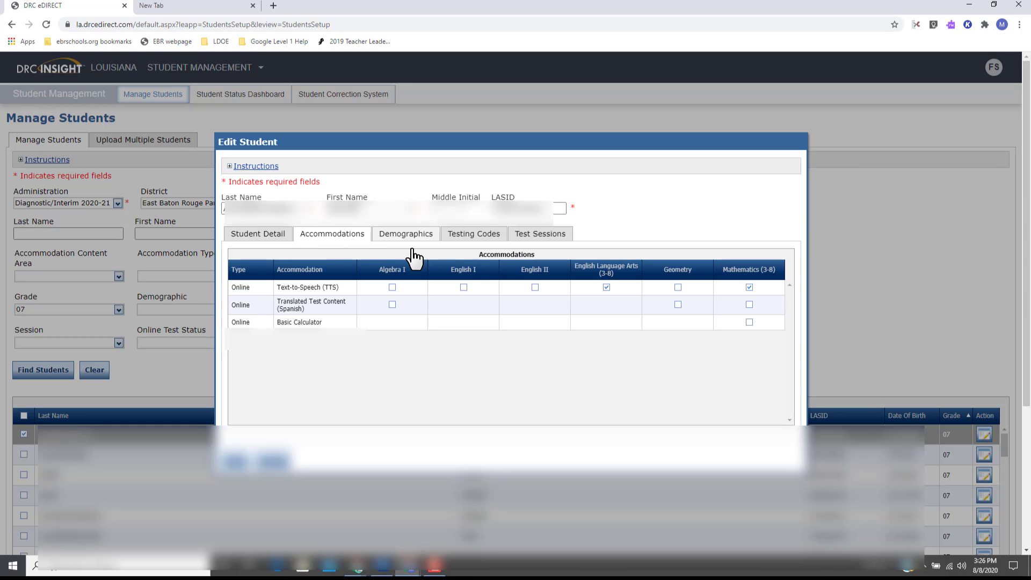
left_click(607, 287)
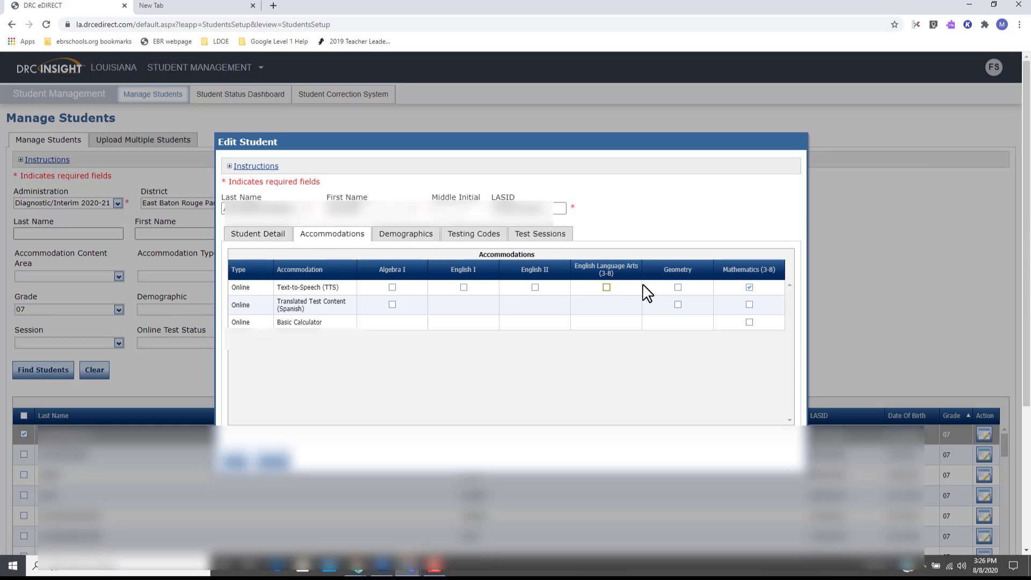
left_click(749, 287)
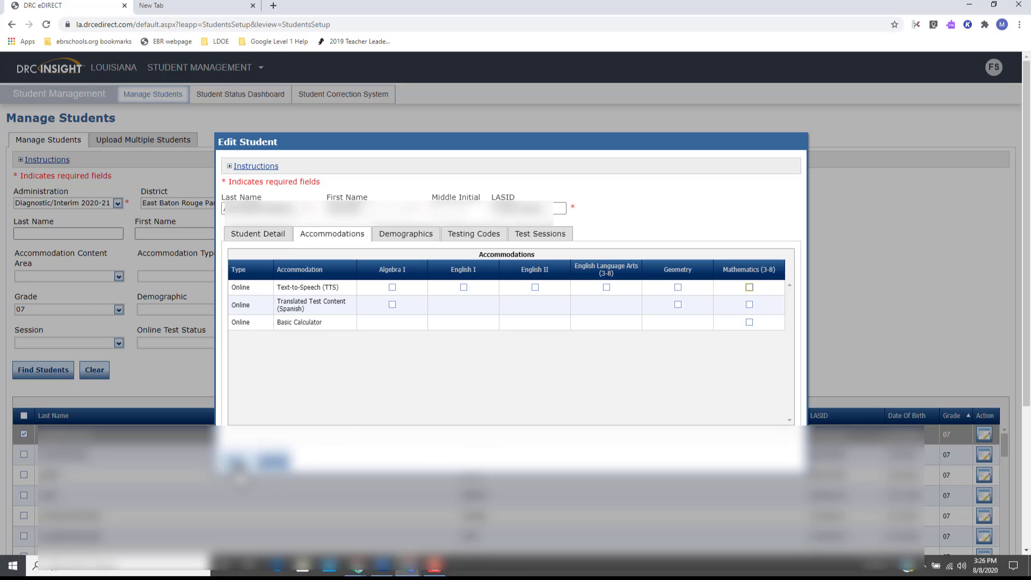
left_click(234, 461)
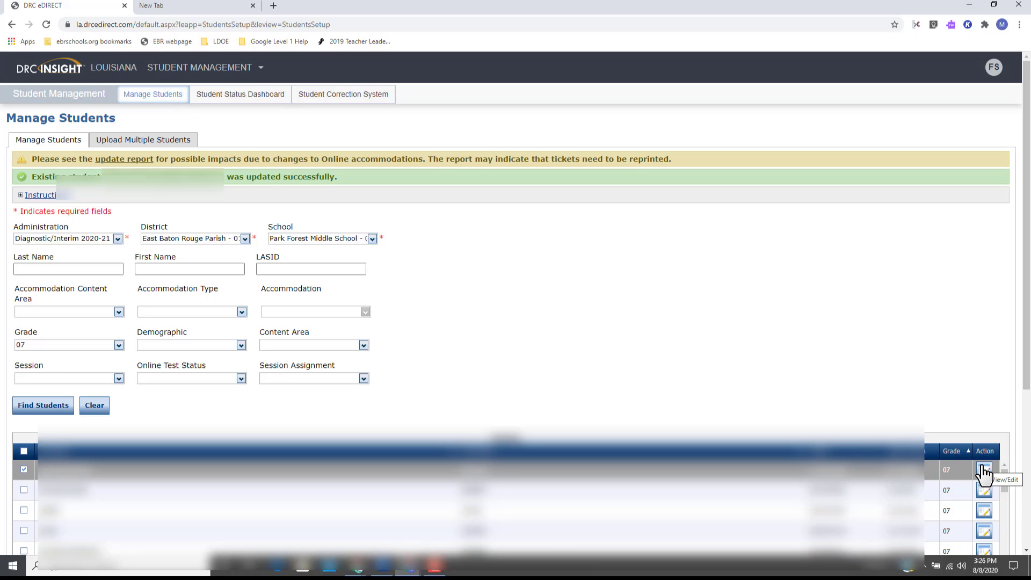
Assign Text-to-Speech (TTS) for English Language Arts (3-8) and Mathematics (3-8) in the first listed student's record and save
left_click(984, 471)
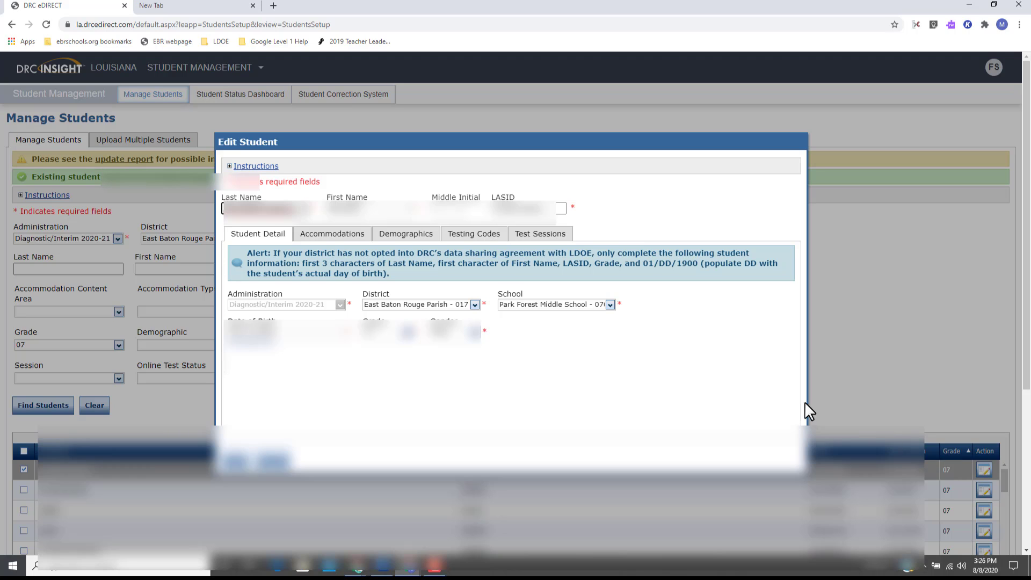
left_click(331, 237)
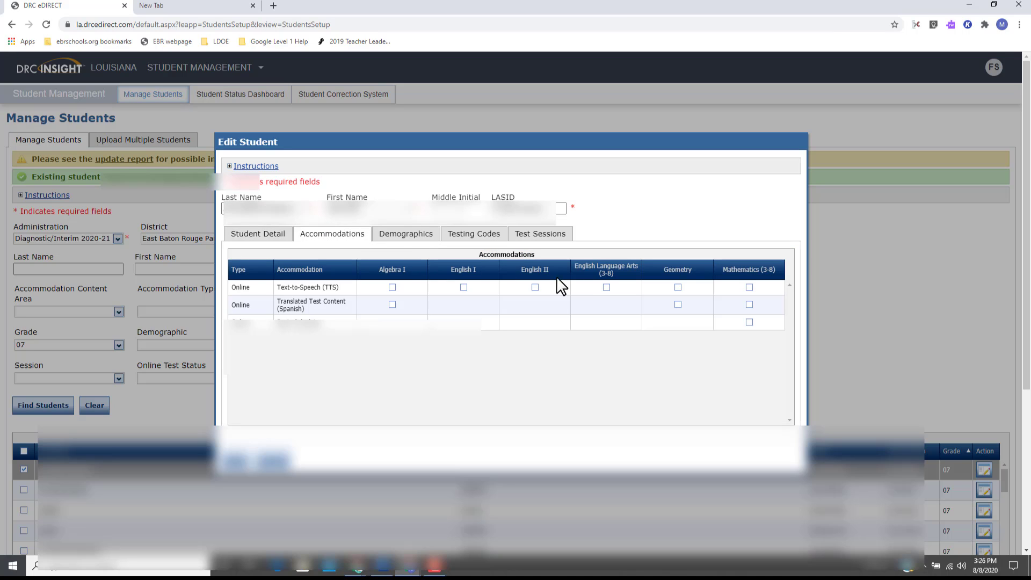
left_click(607, 288)
left_click(748, 288)
left_click(237, 463)
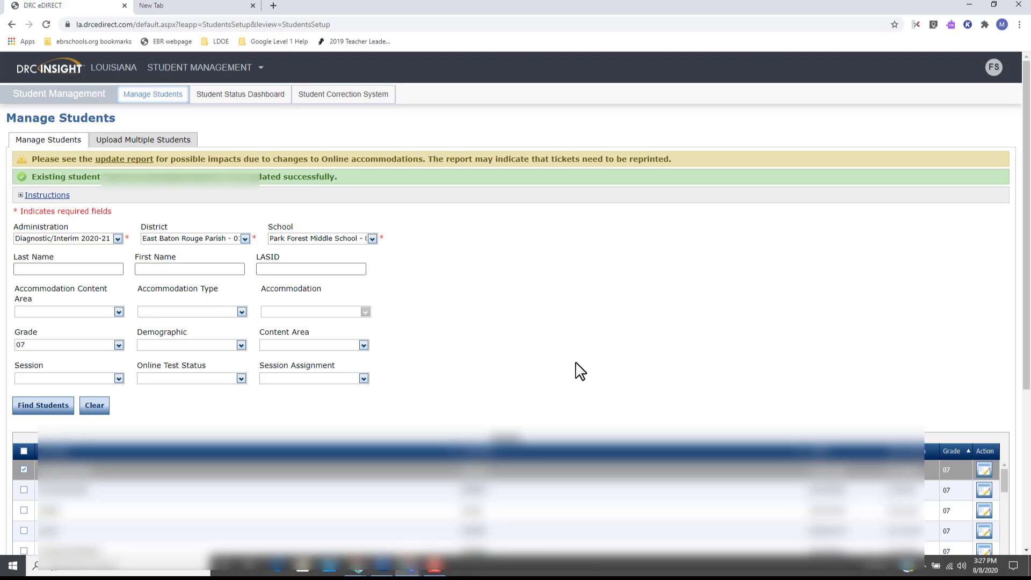
Add the Basic Calculator accommodation for Mathematics (3-8) to the first listed student's record and save
left_click(985, 473)
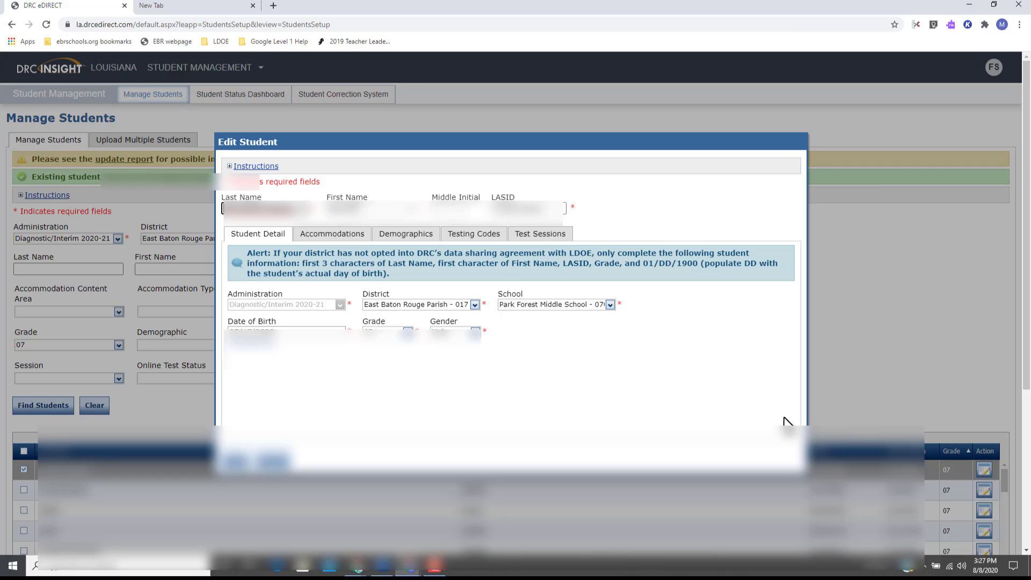
left_click(336, 233)
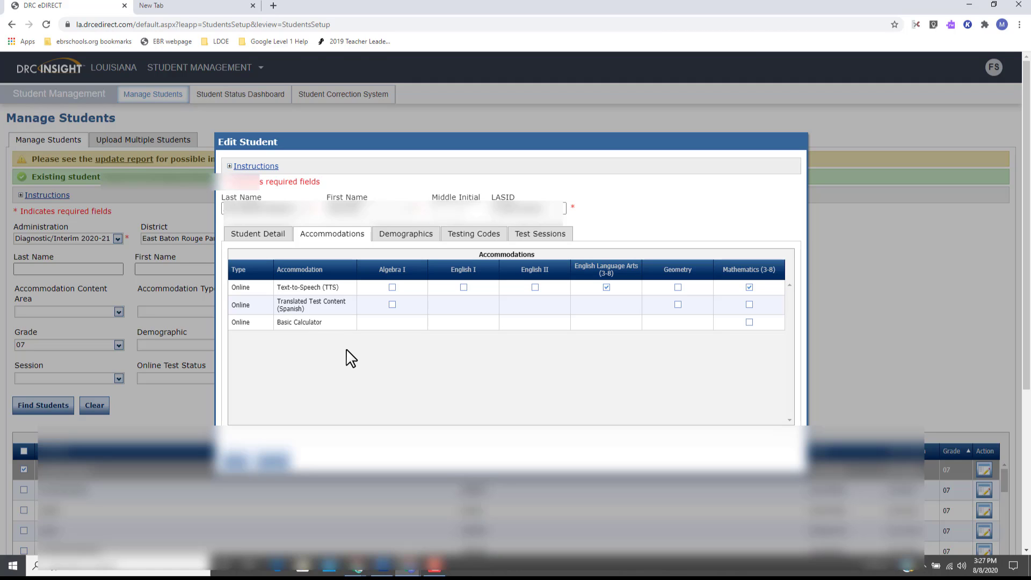
left_click(750, 322)
left_click(243, 475)
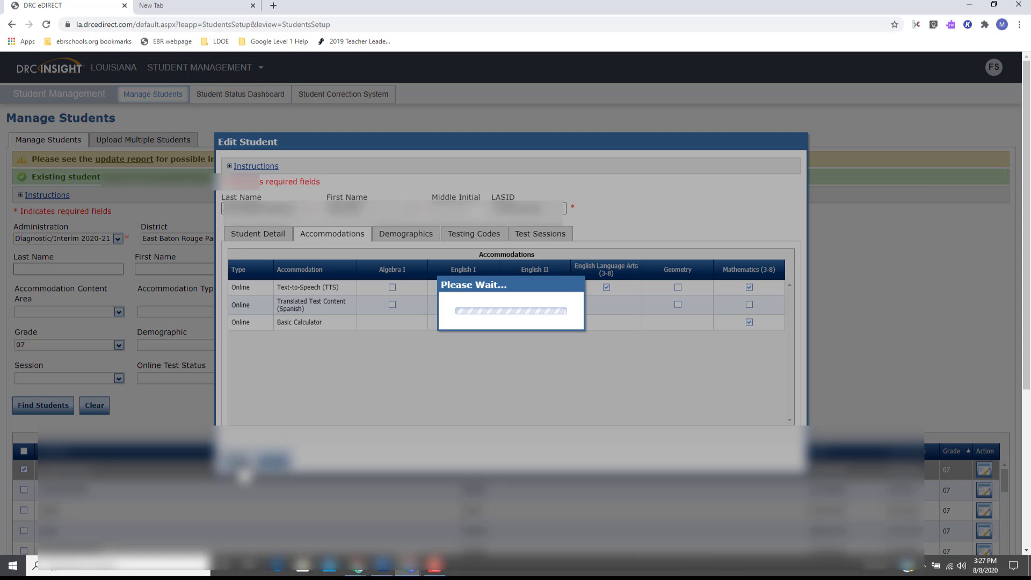